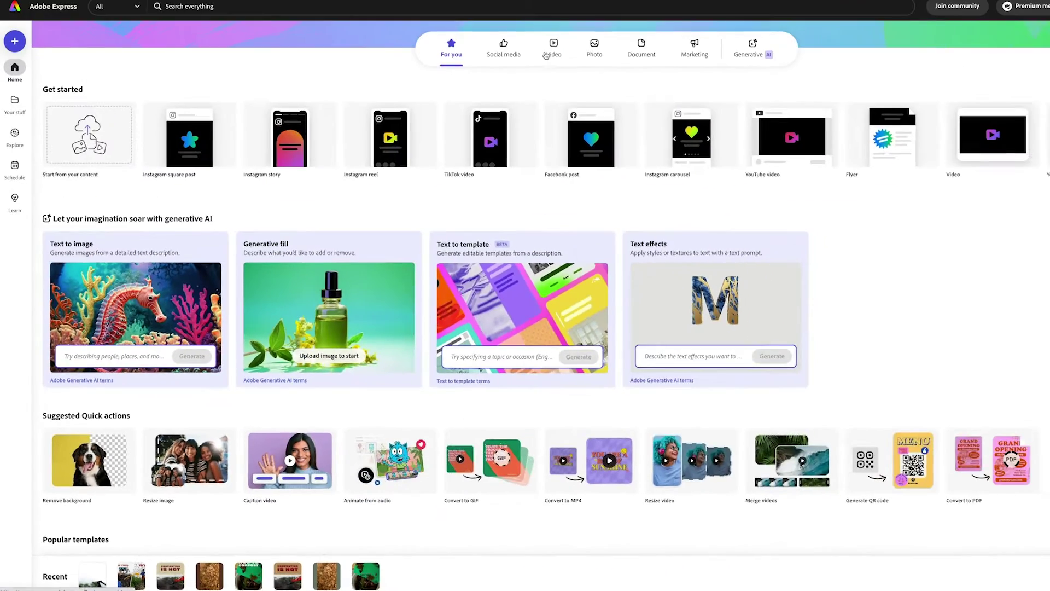
# Launch the Caption video quick action from the home page's Video options.
pyautogui.click(552, 54)
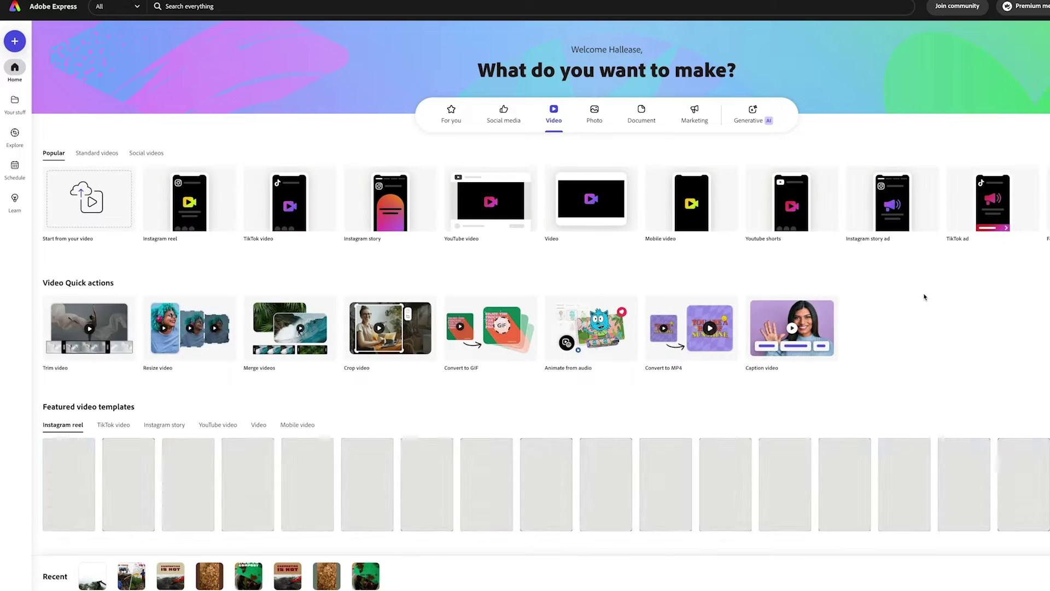
pyautogui.scroll(-1, 892, 297)
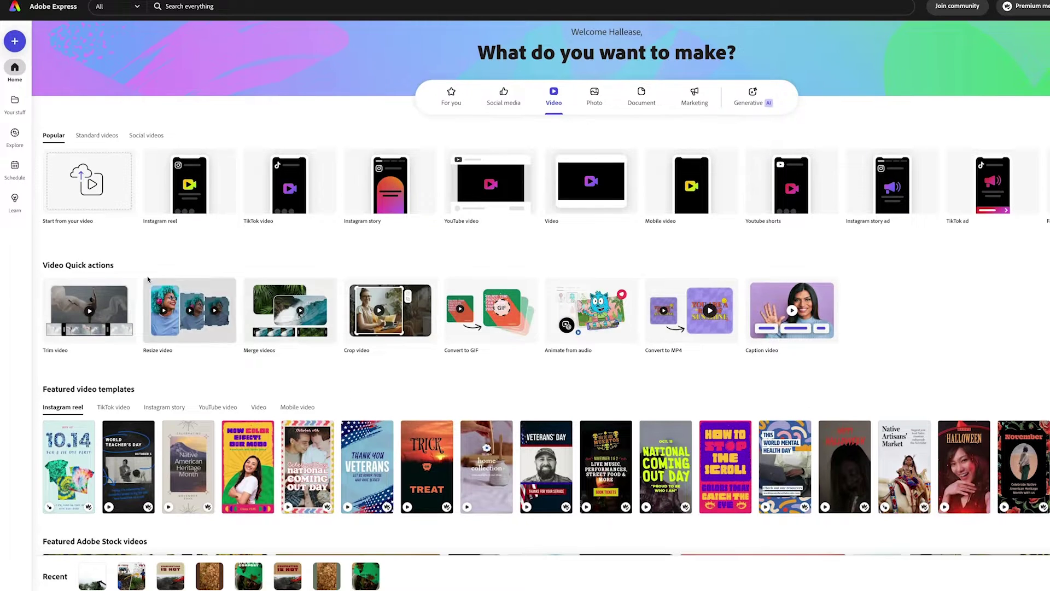
pyautogui.click(810, 329)
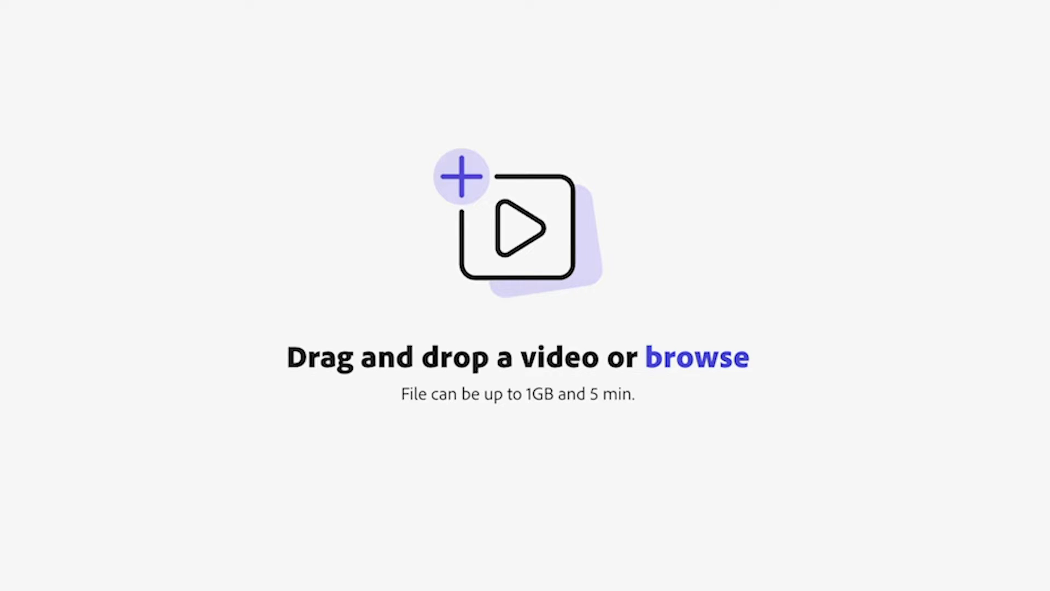
# Confirm English (US) as the language spoken in the compost video.
pyautogui.click(895, 103)
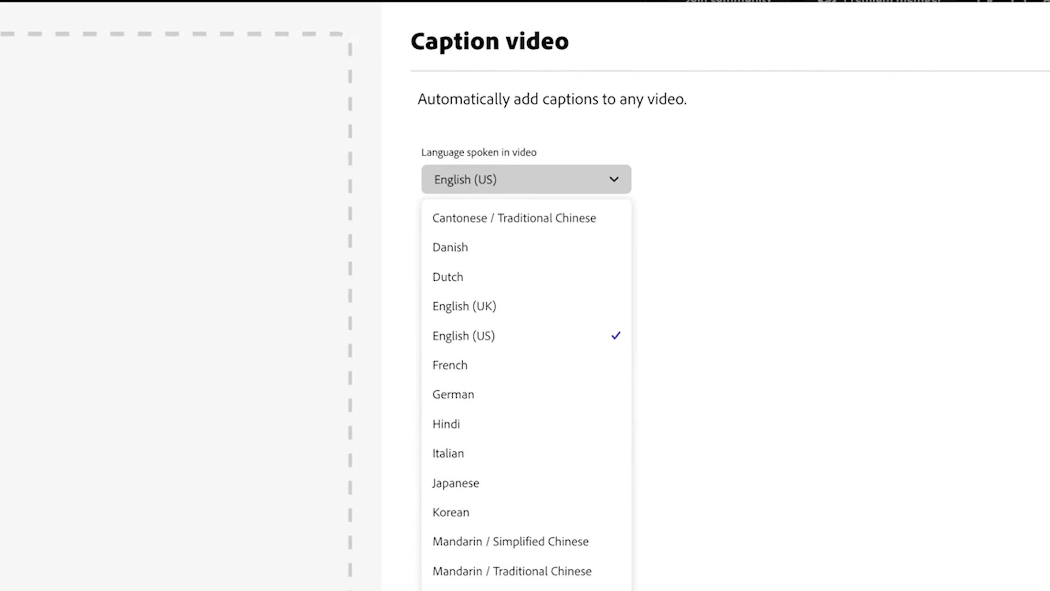
pyautogui.click(607, 180)
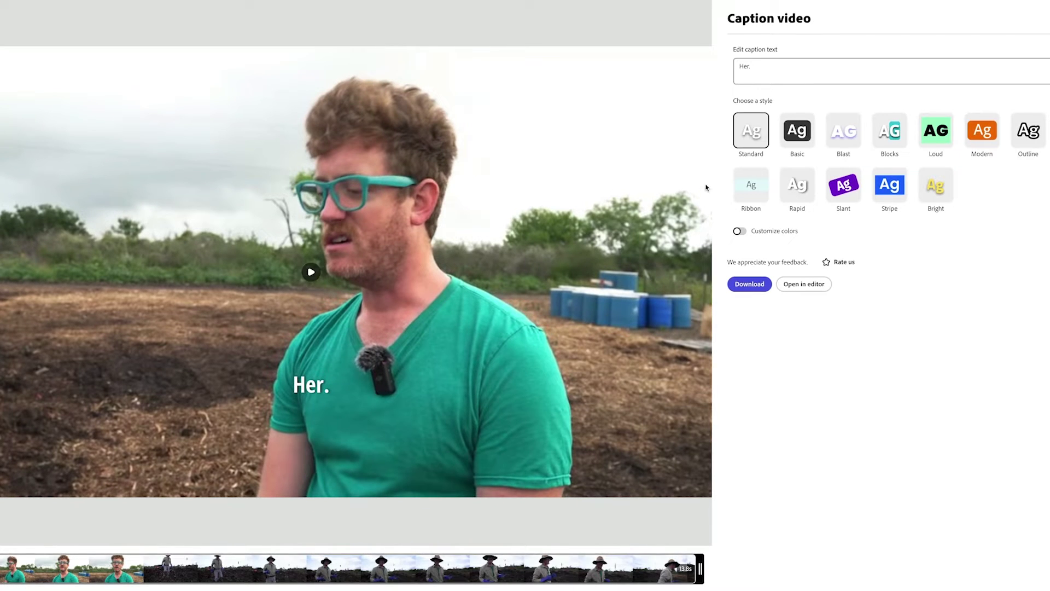
# Change the first caption 'Her.' to 'Ugh.' and play a later stretch of the video.
pyautogui.click(804, 65)
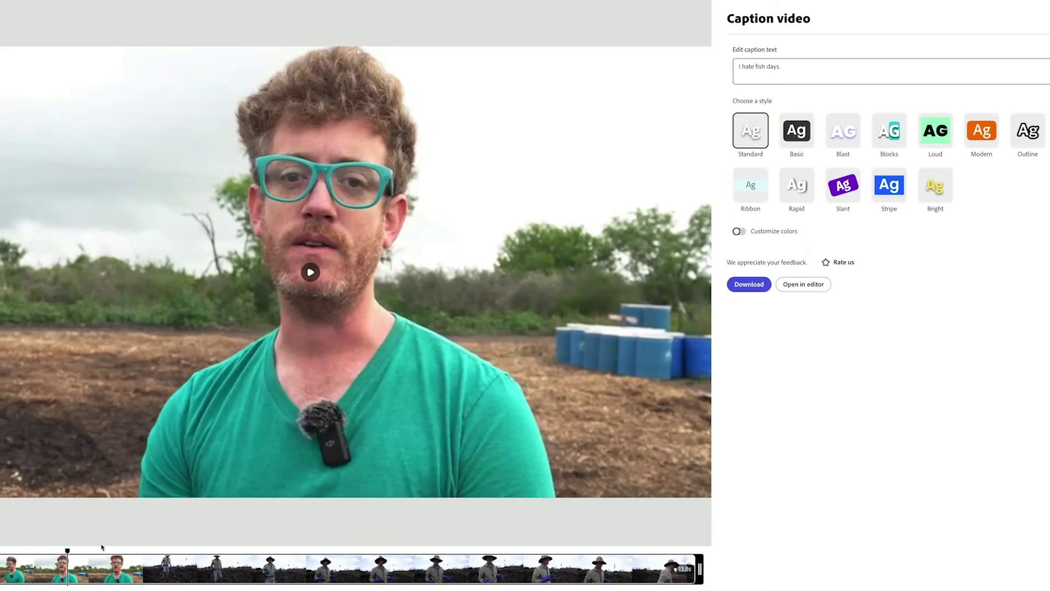
pyautogui.moveTo(102, 547); pyautogui.dragTo(402, 534)
pyautogui.click(417, 387)
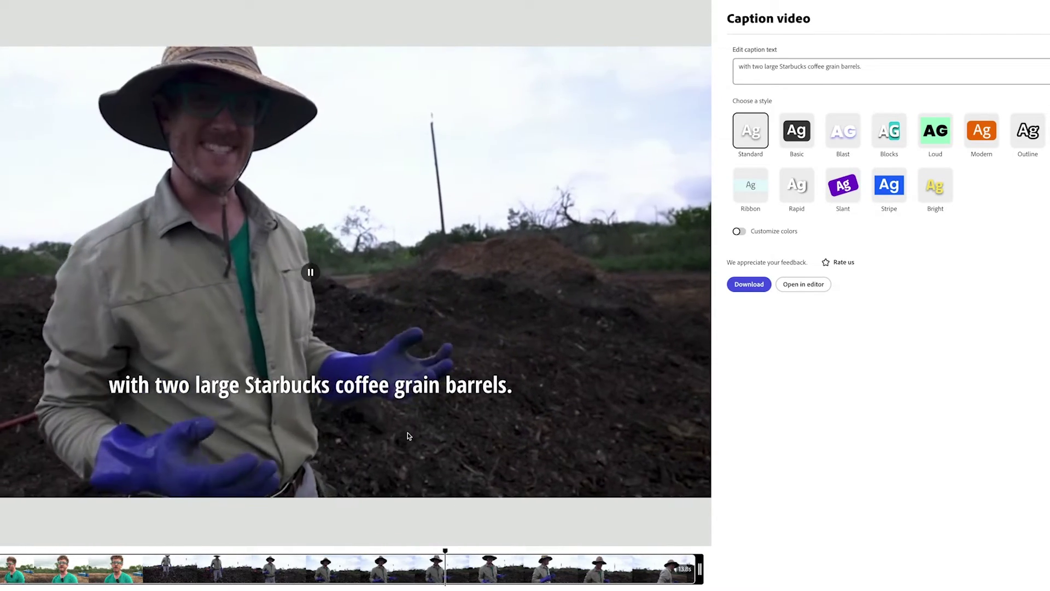
pyautogui.click(461, 490)
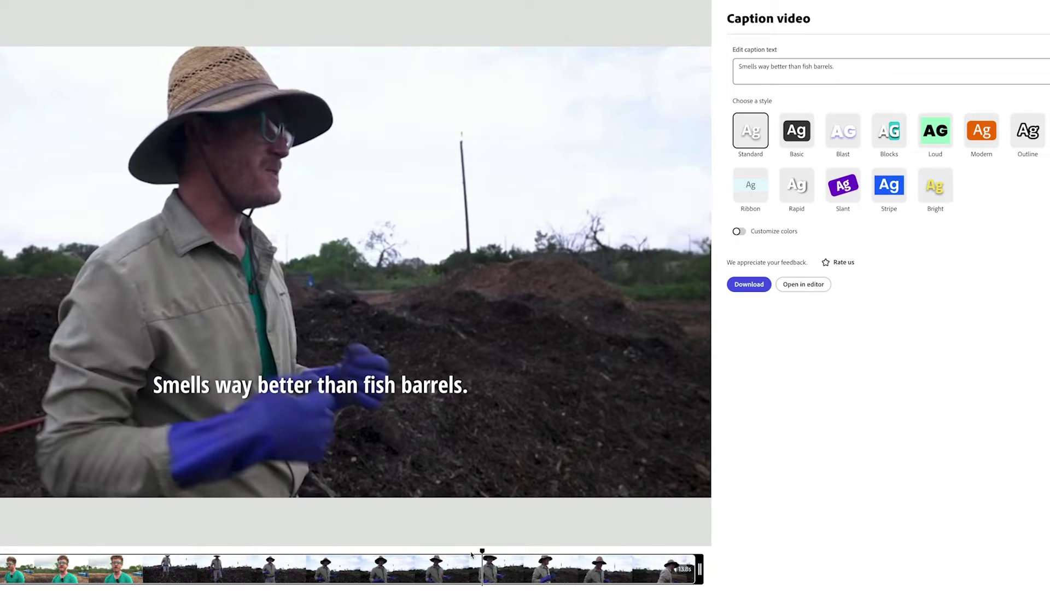
# Fix 'grain' to 'grind' in the coffee barrels caption and apply the Blocks style.
pyautogui.moveTo(481, 550); pyautogui.dragTo(420, 543)
pyautogui.click(829, 68)
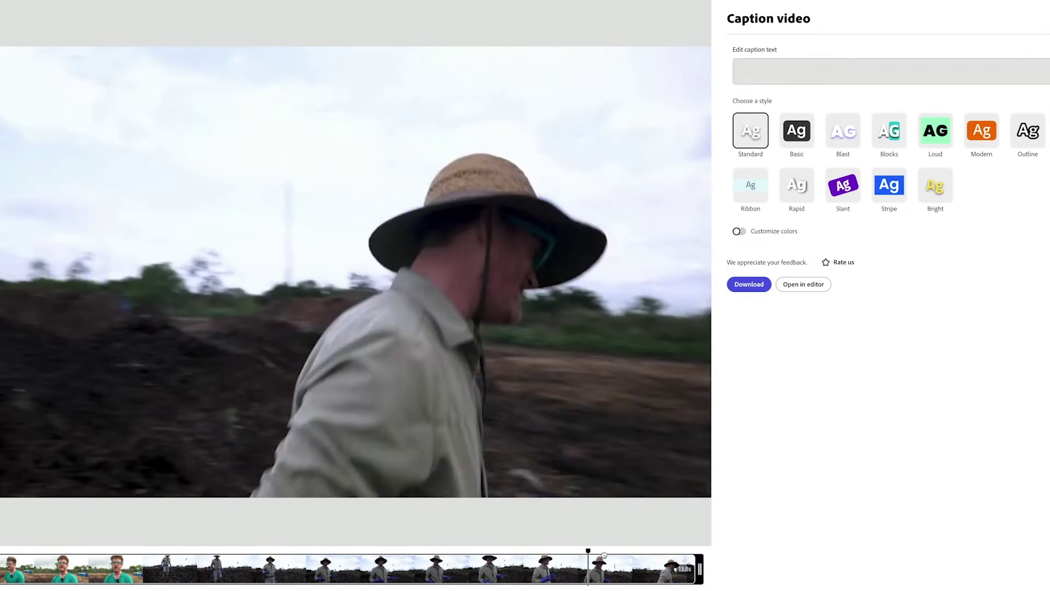
pyautogui.click(898, 133)
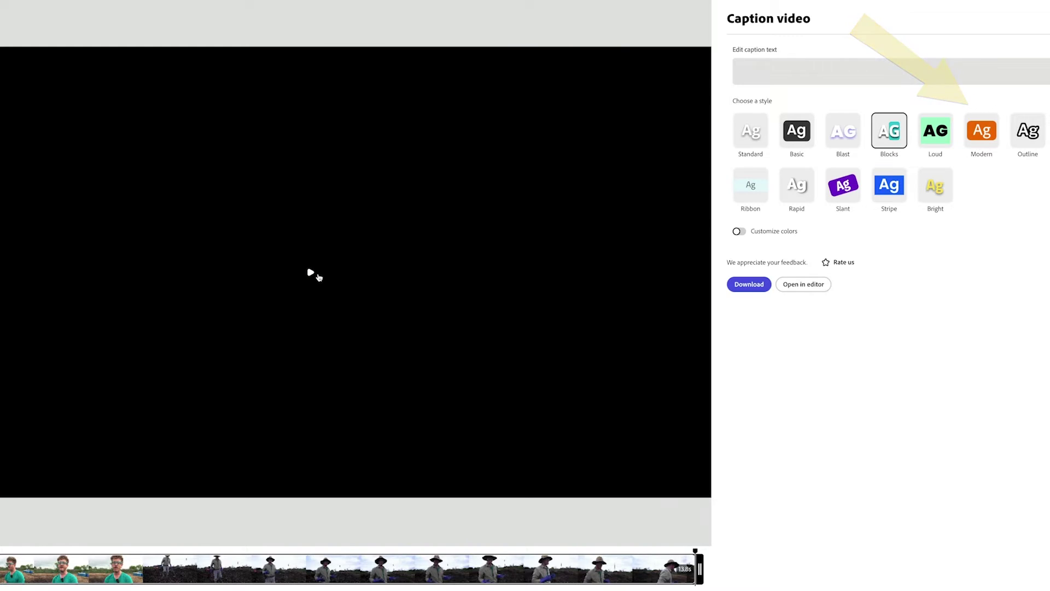
pyautogui.click(319, 277)
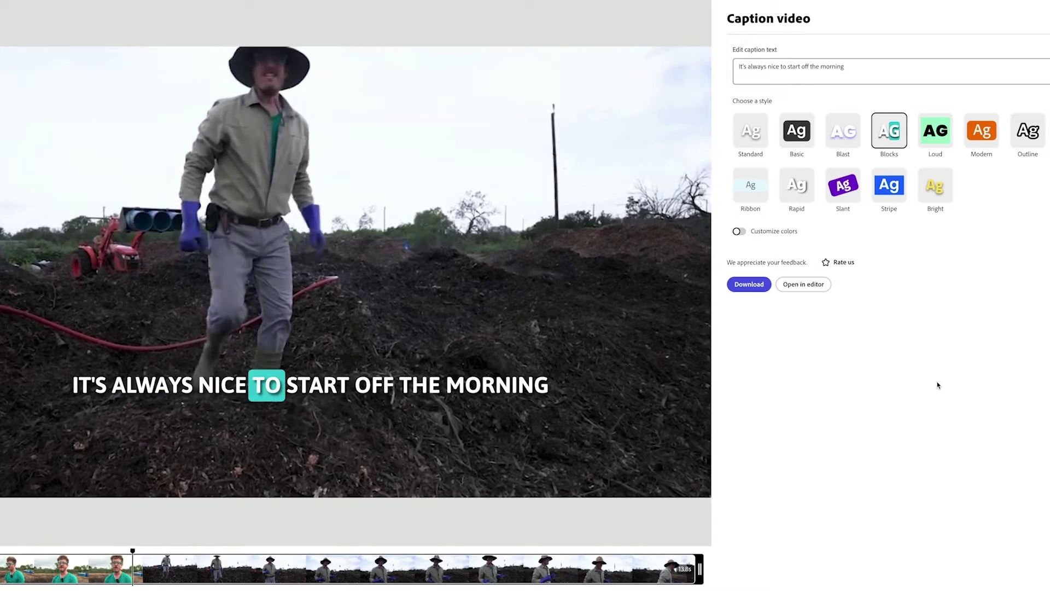
pyautogui.moveTo(321, 284)
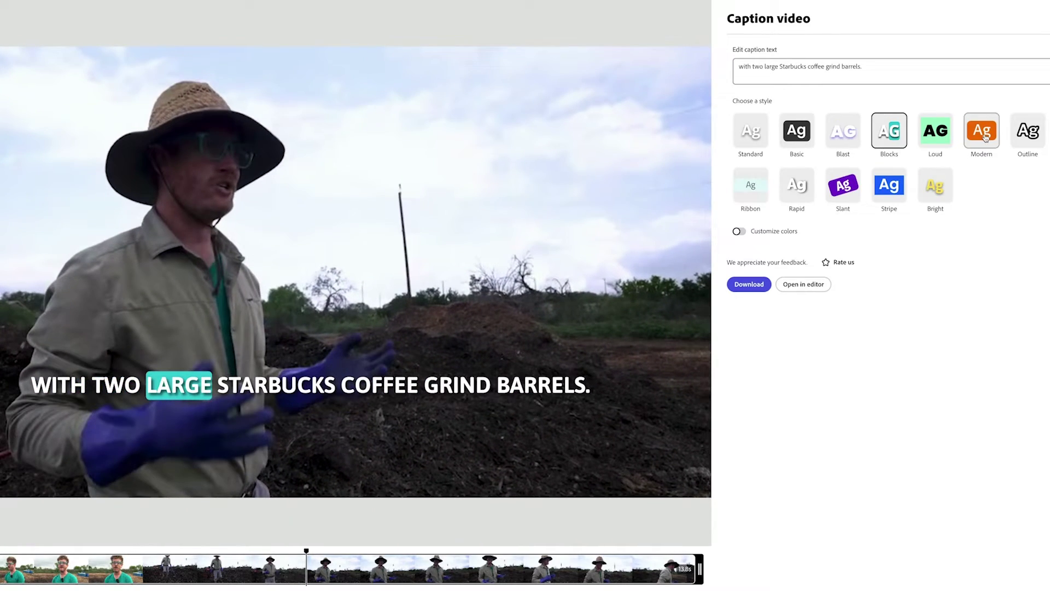
pyautogui.click(942, 127)
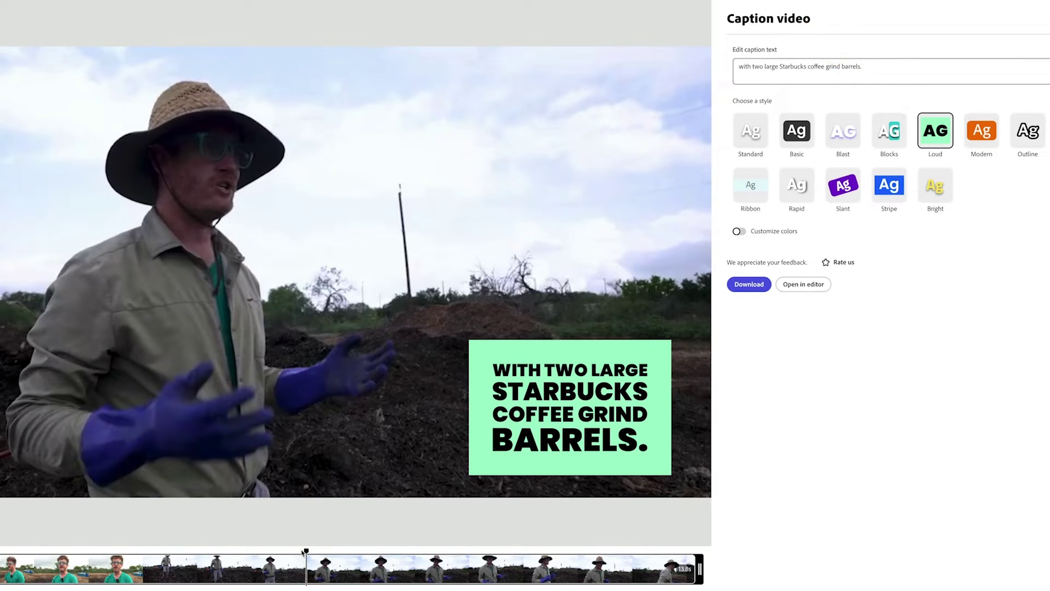
pyautogui.click(14, 564)
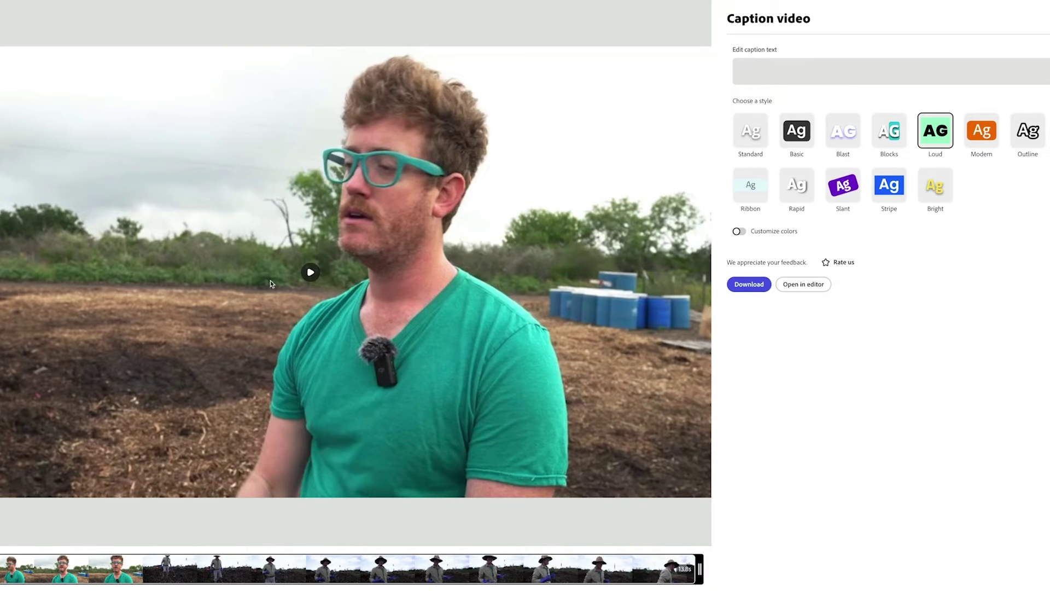
pyautogui.click(309, 273)
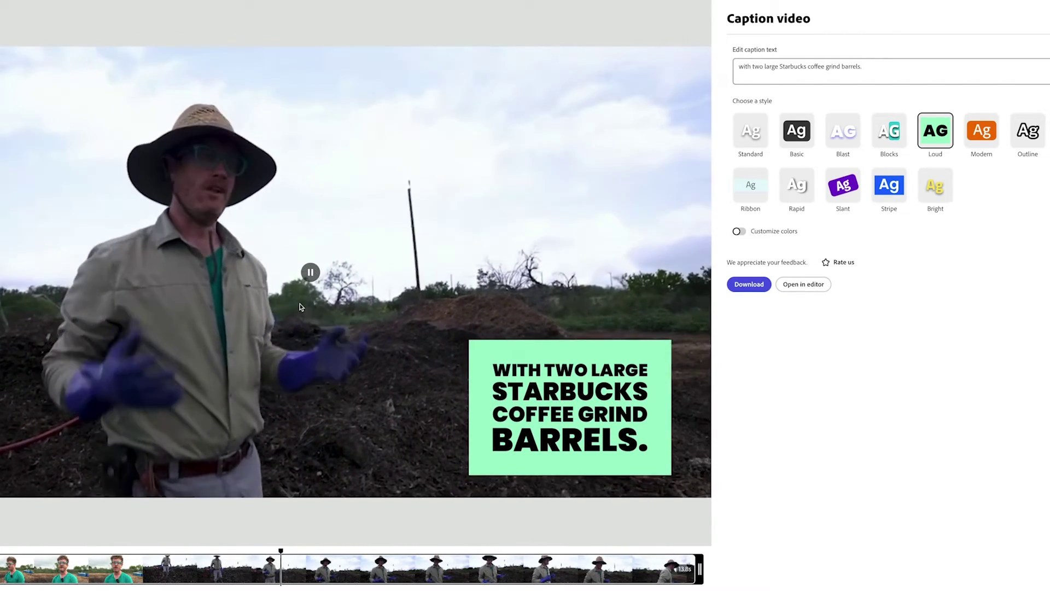
pyautogui.click(310, 273)
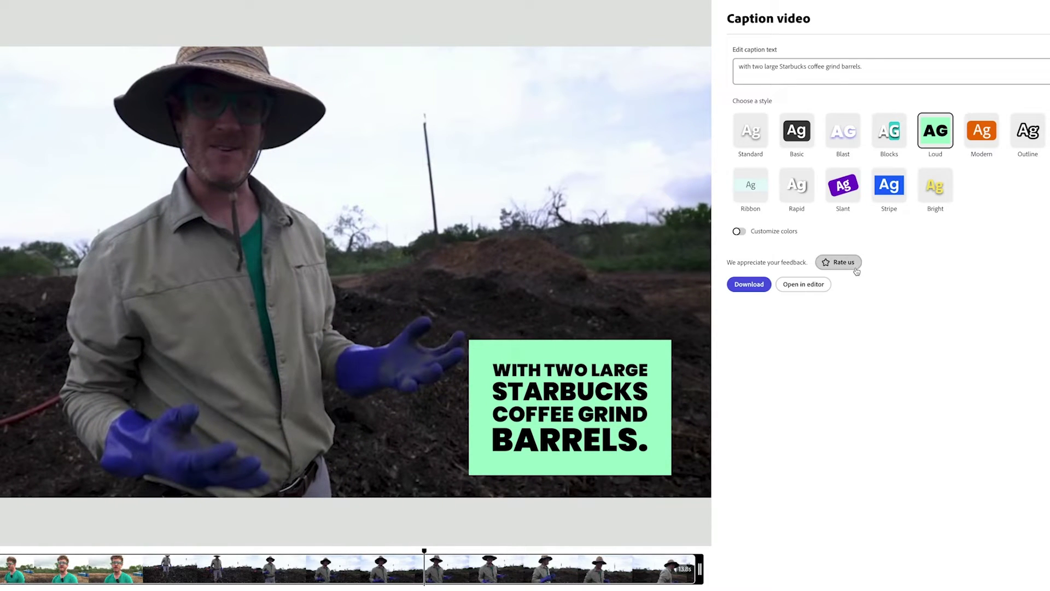
pyautogui.click(902, 136)
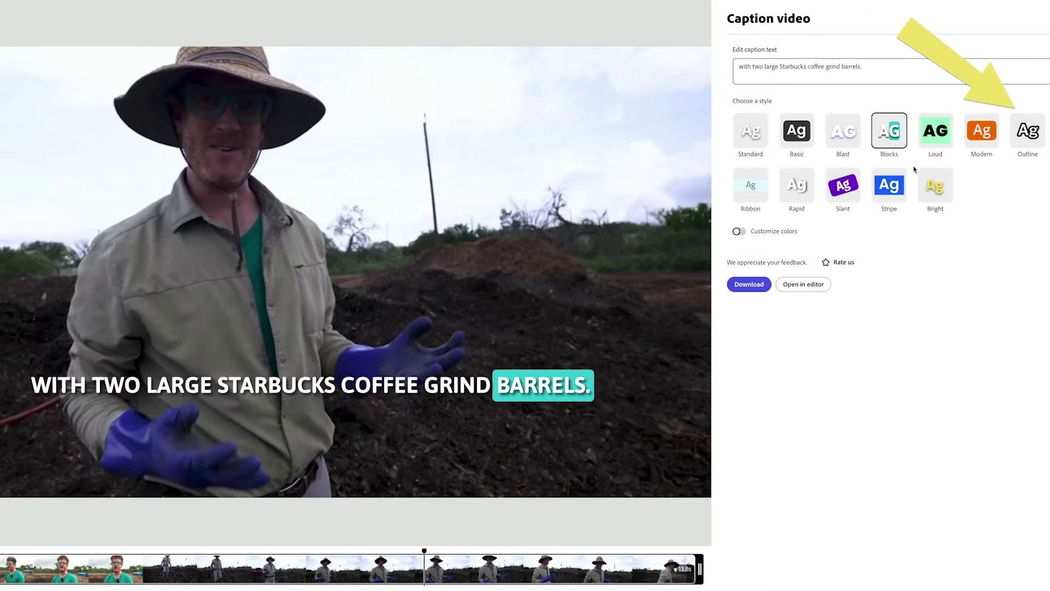
pyautogui.click(400, 271)
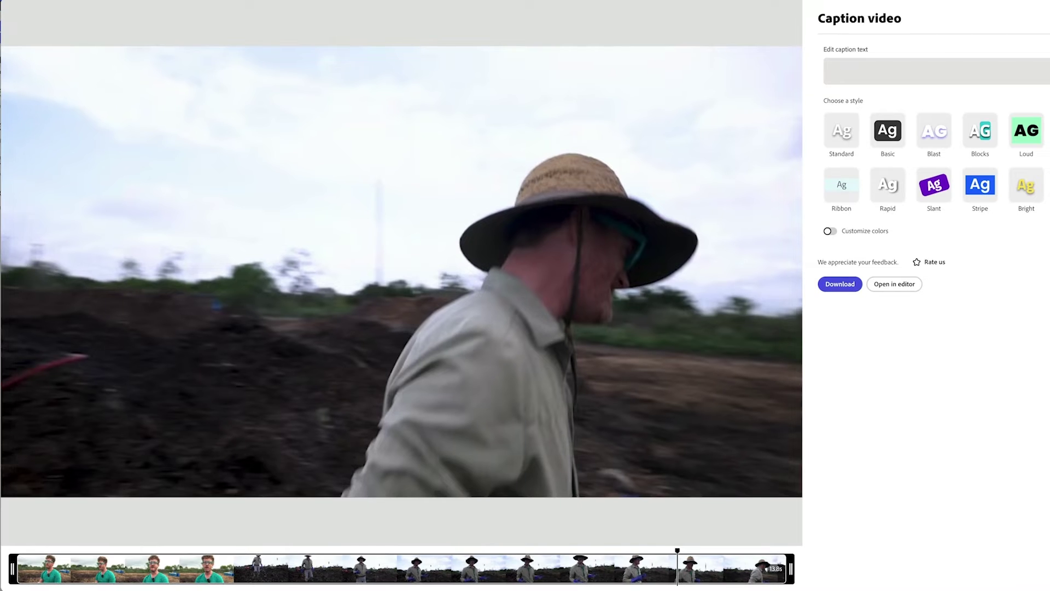
pyautogui.click(986, 139)
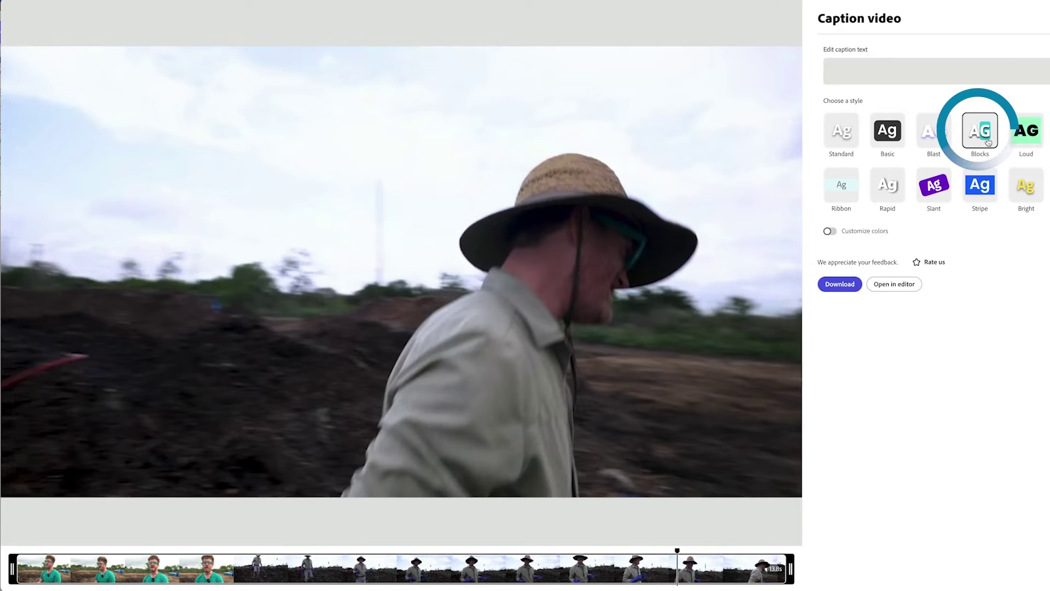
pyautogui.click(848, 236)
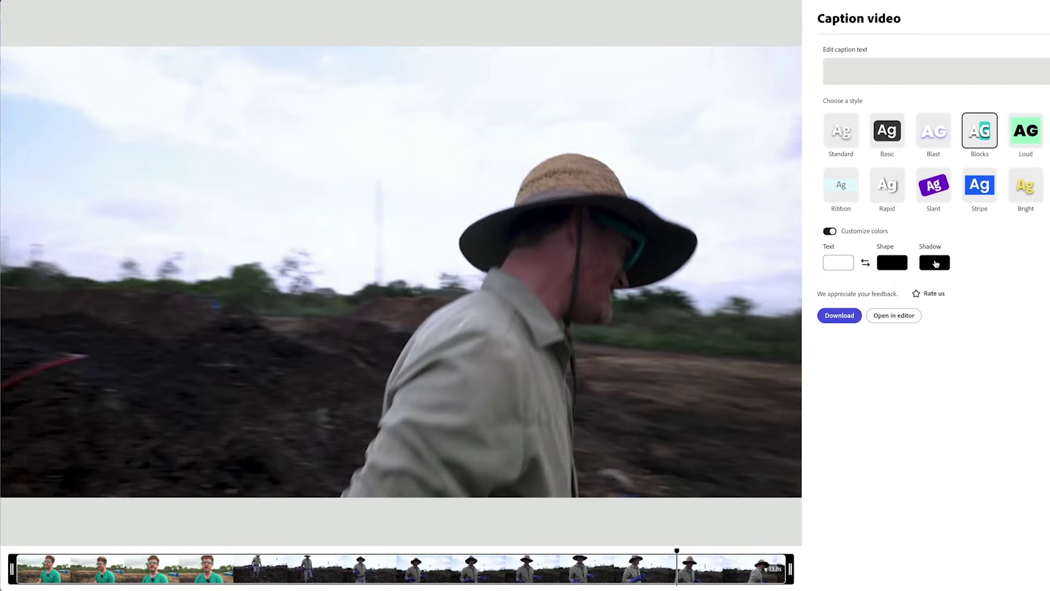
pyautogui.click(829, 231)
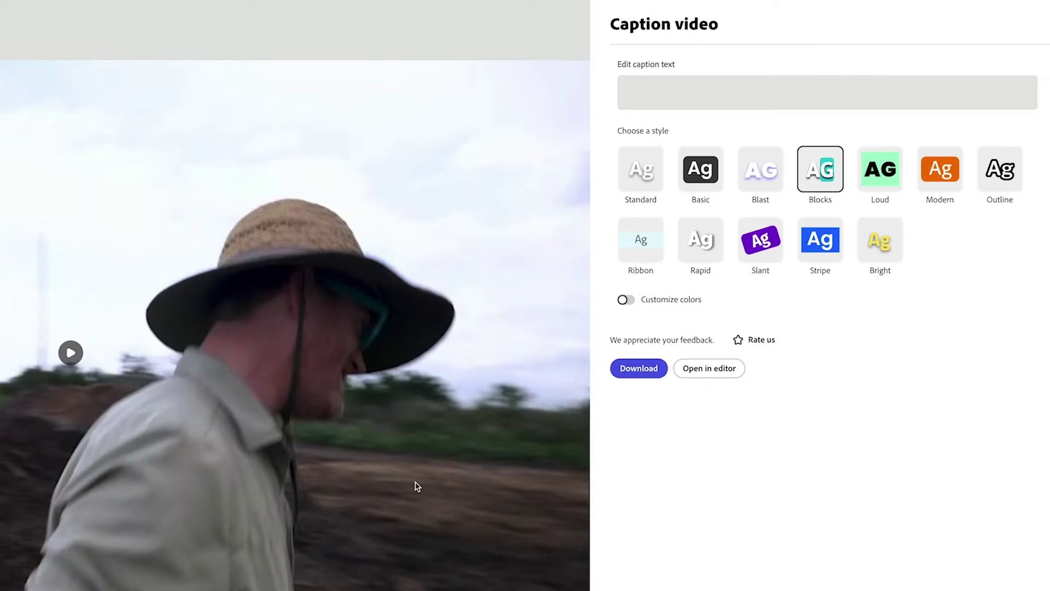
# Open the captioned video in the full editor with layer timing shown.
pyautogui.click(731, 373)
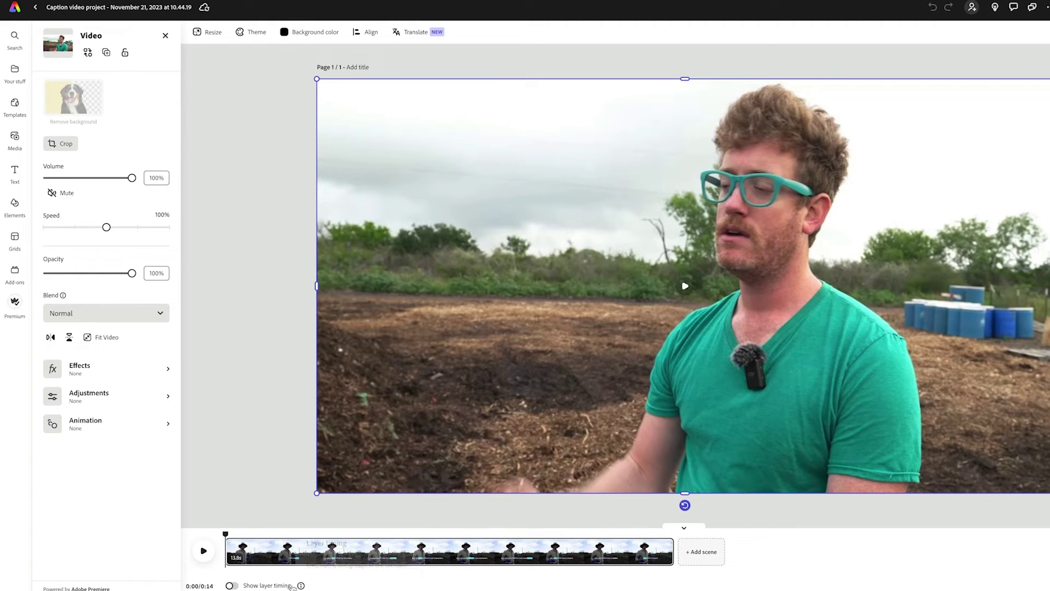
pyautogui.click(231, 586)
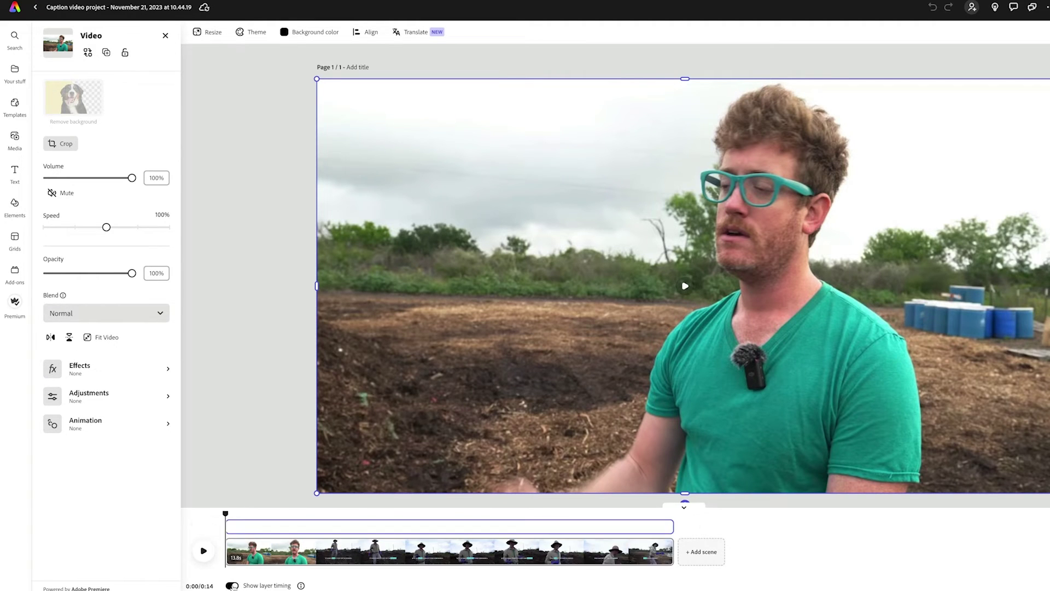
# Play the video to check caption word highlighting with the caption group selected, then show resize options.
pyautogui.click(213, 558)
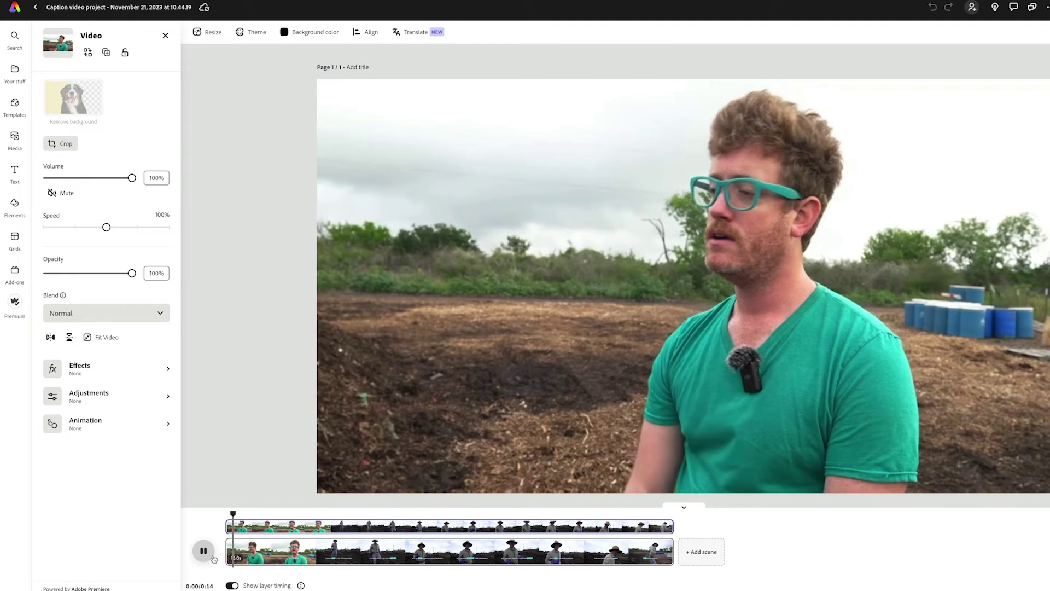
pyautogui.click(213, 557)
pyautogui.click(610, 389)
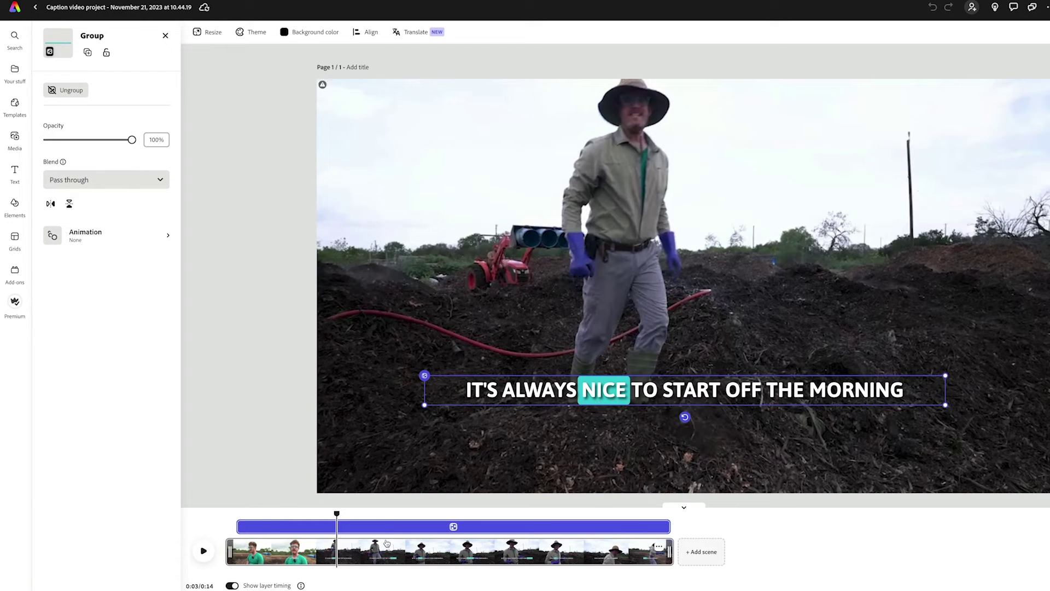
pyautogui.click(202, 552)
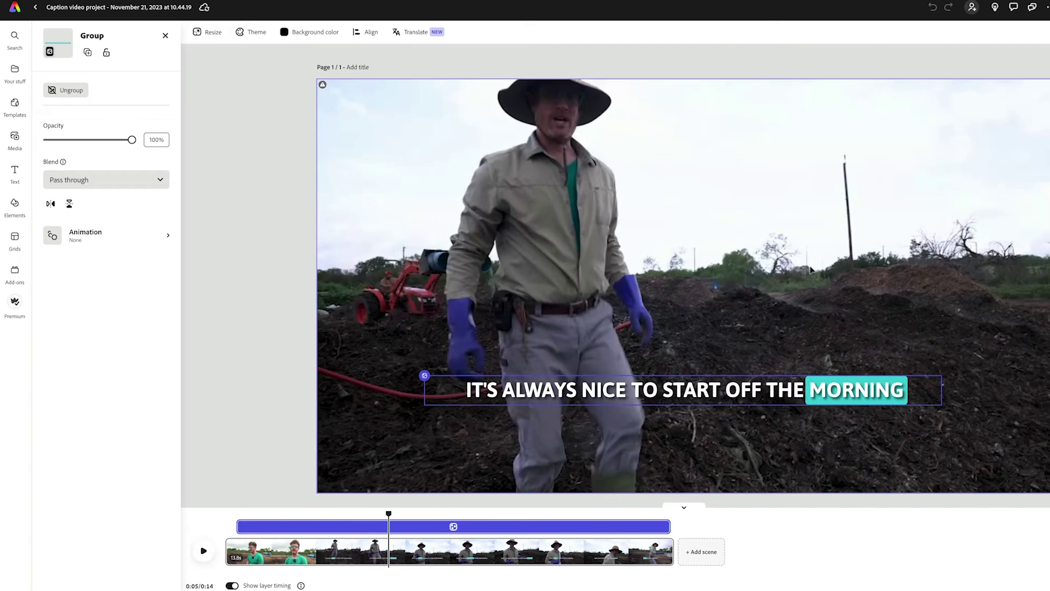
pyautogui.click(209, 32)
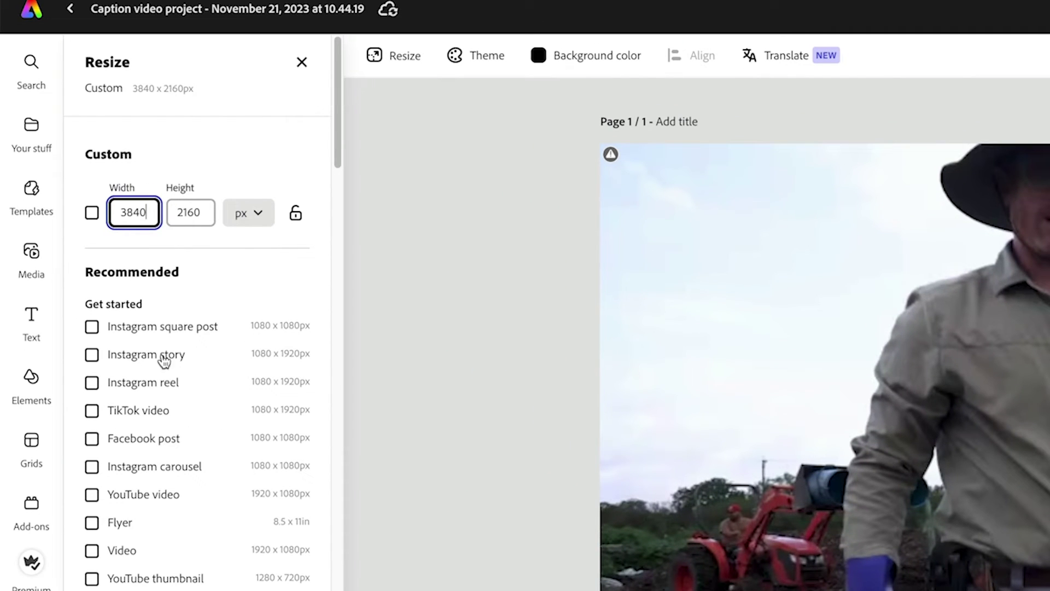
# Resize to a 1080 × 1920 Instagram reel, make the video fill the frame, and preview playback.
pyautogui.click(91, 382)
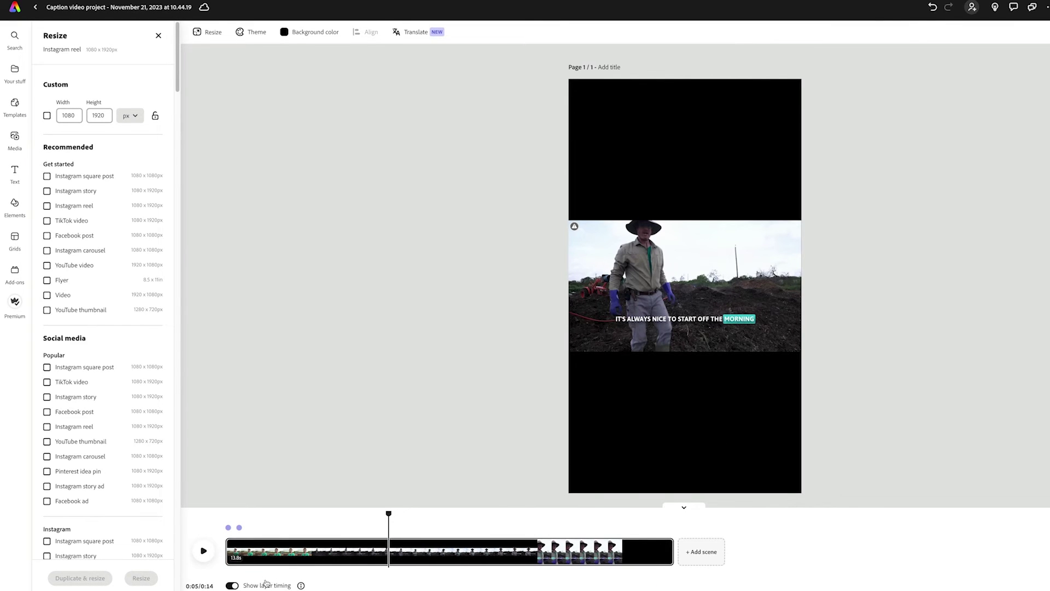
pyautogui.click(736, 324)
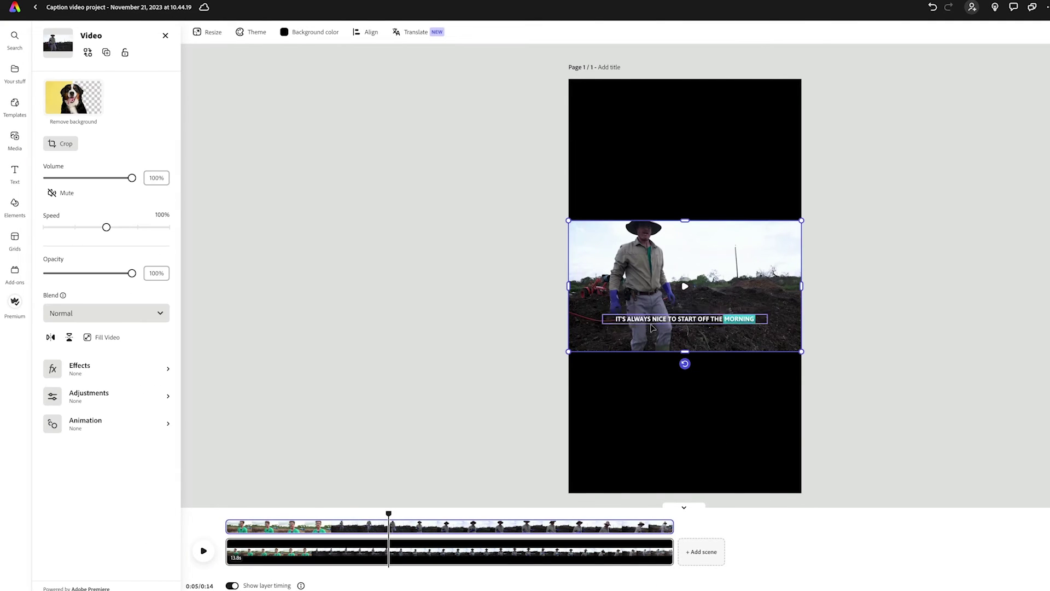
pyautogui.click(89, 337)
pyautogui.press('space')
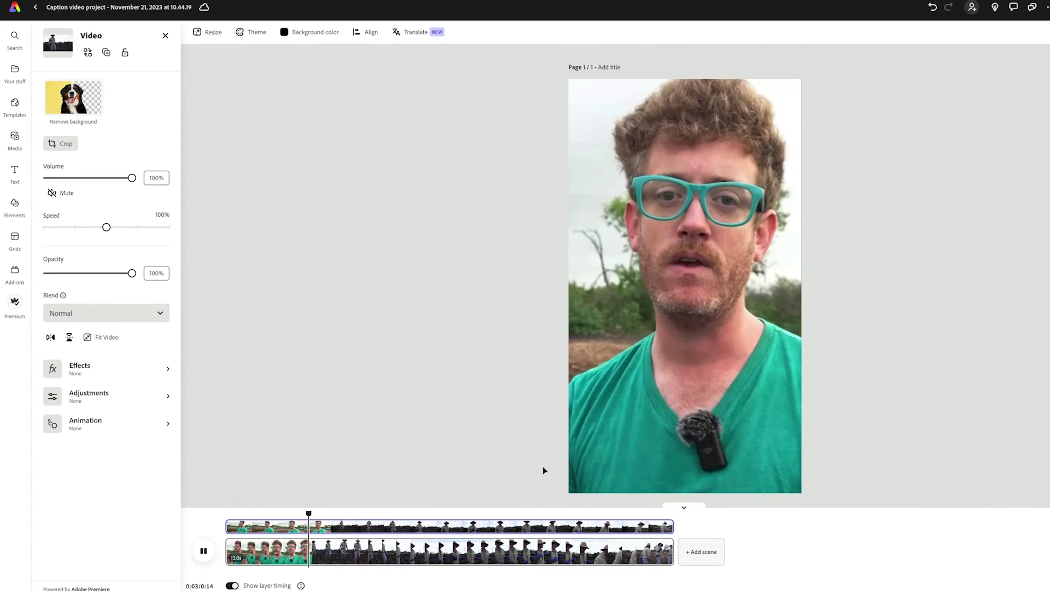
pyautogui.click(766, 317)
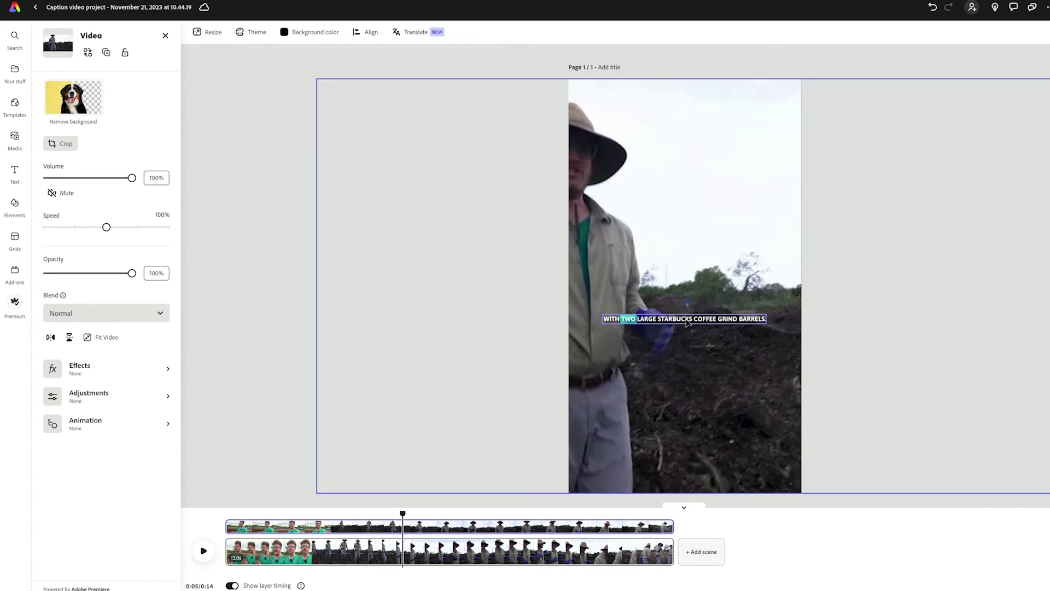